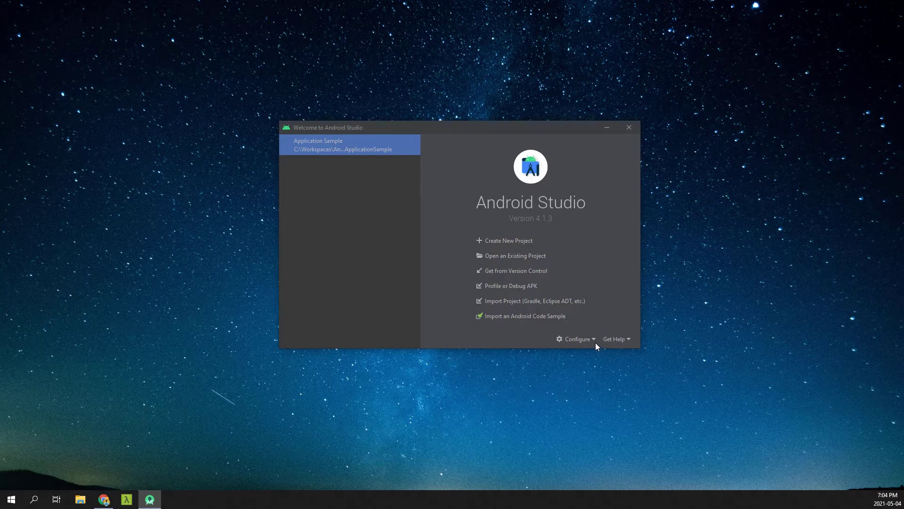
# - From the welcome screen's Get Help and Configure menus, check for updates to reveal Android Studio 4.2
pyautogui.click(628, 341)
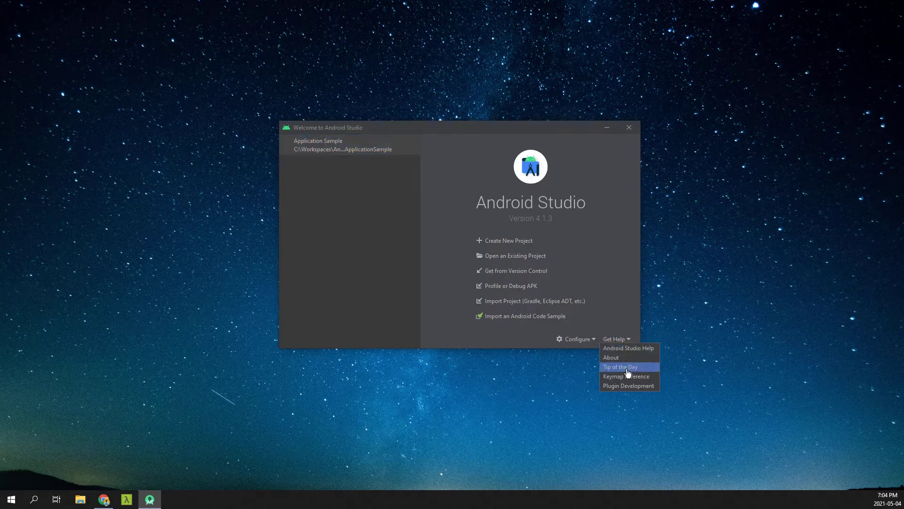
pyautogui.click(590, 344)
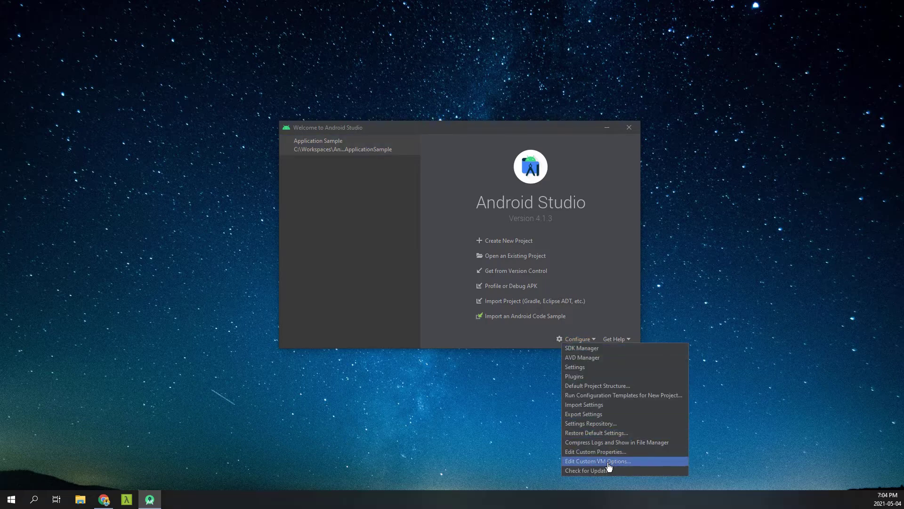
pyautogui.click(613, 475)
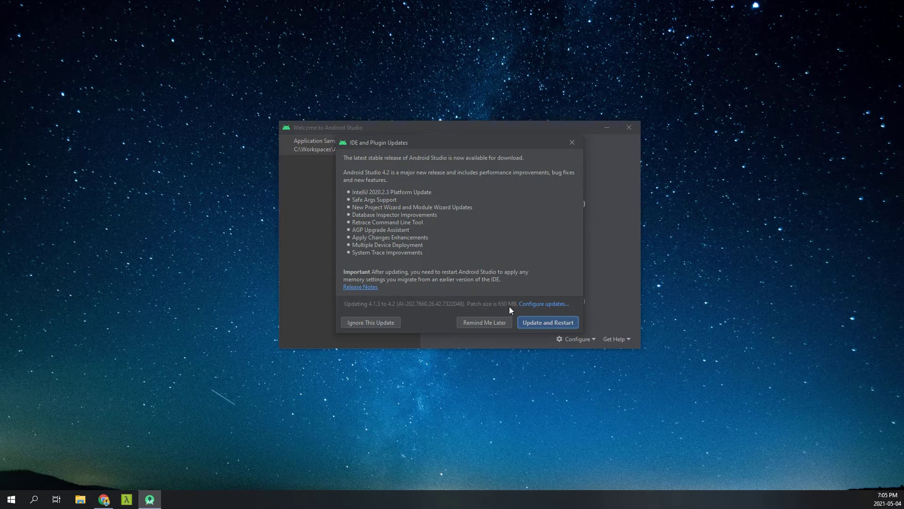
# - Accept the Android Studio 4.2 update with Update and Restart
pyautogui.click(547, 323)
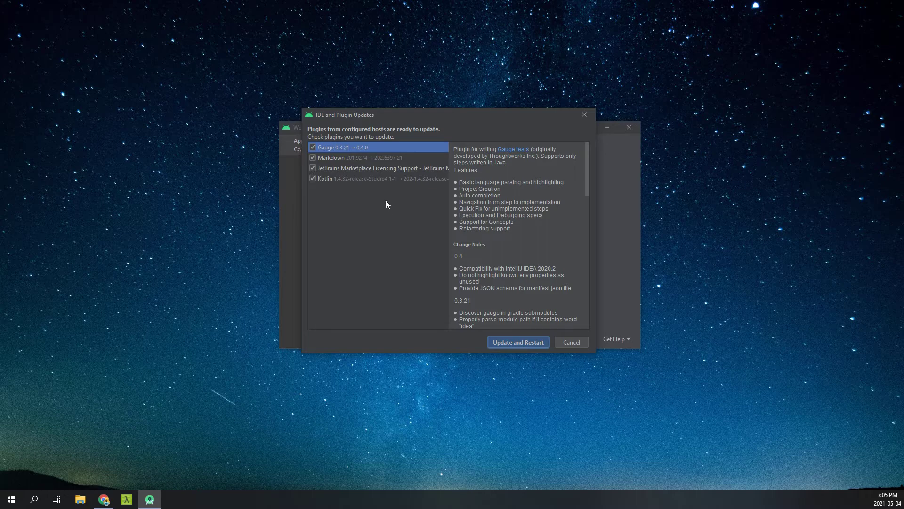
# - Update the Gauge, Markdown, Licensing and Kotlin plugins and restart the IDE
pyautogui.click(519, 342)
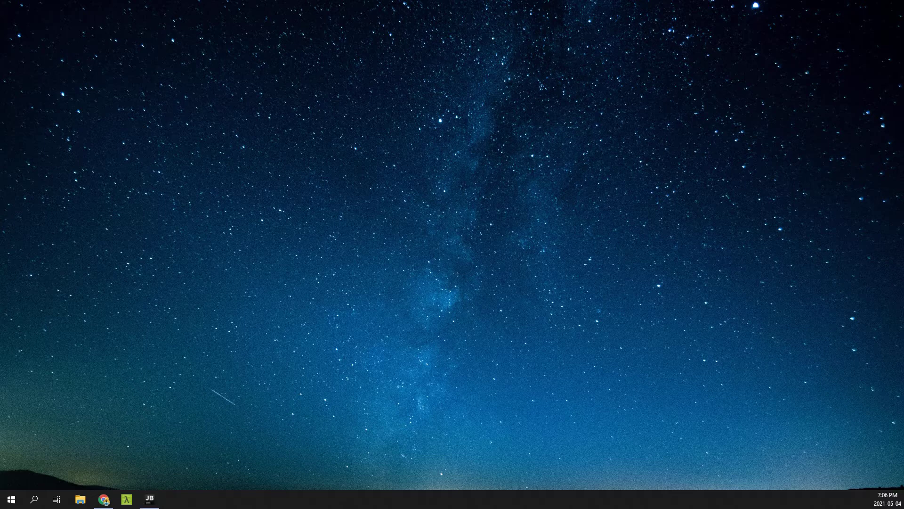
# - Move the update progress window aside while version 4.2 finishes installing
pyautogui.moveTo(252, 224); pyautogui.dragTo(347, 190)
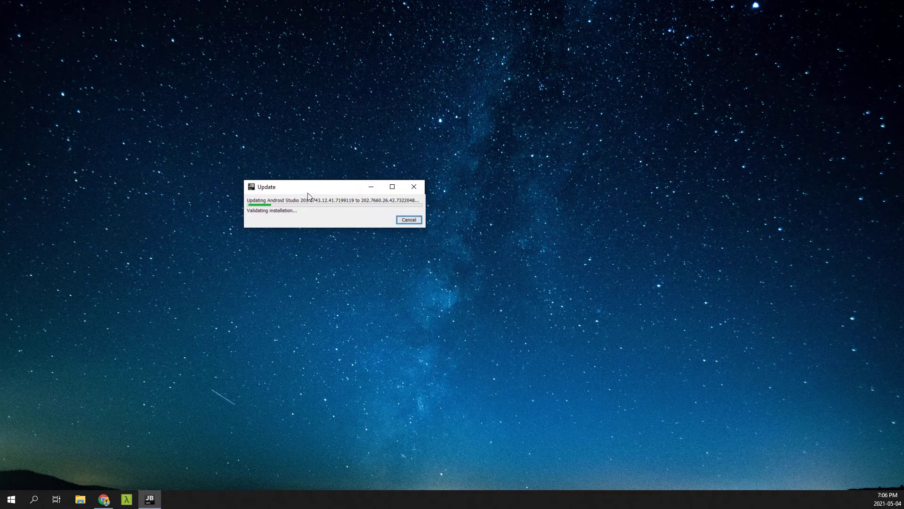
pyautogui.moveTo(306, 192); pyautogui.dragTo(337, 161)
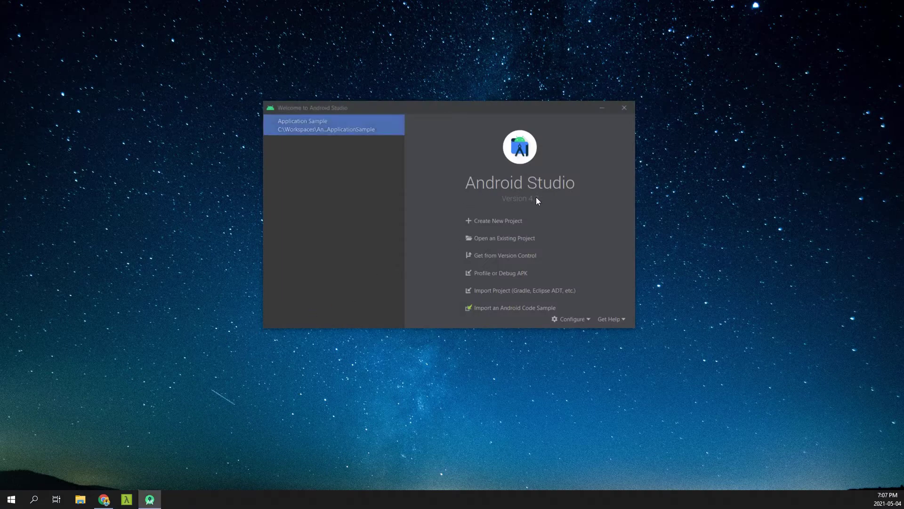
# - Open the Application Sample project and move its window right and down
pyautogui.click(335, 130)
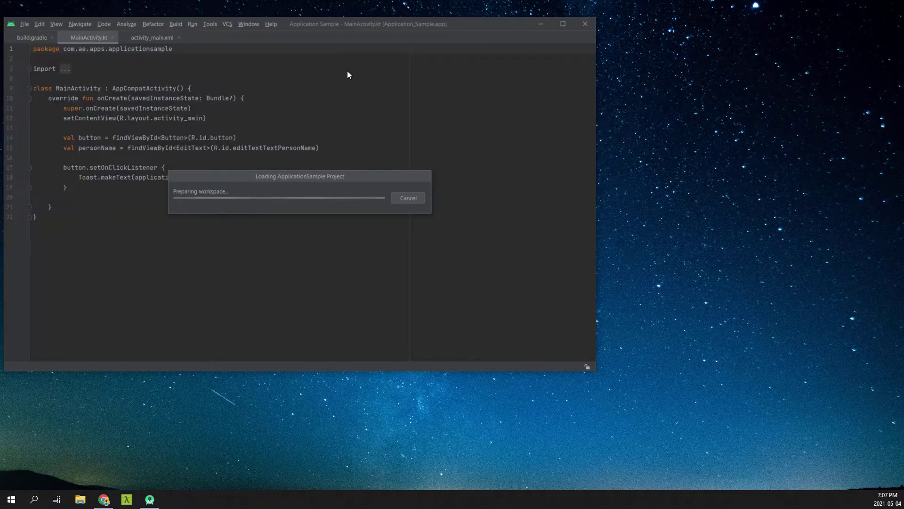
pyautogui.moveTo(345, 25); pyautogui.dragTo(418, 47)
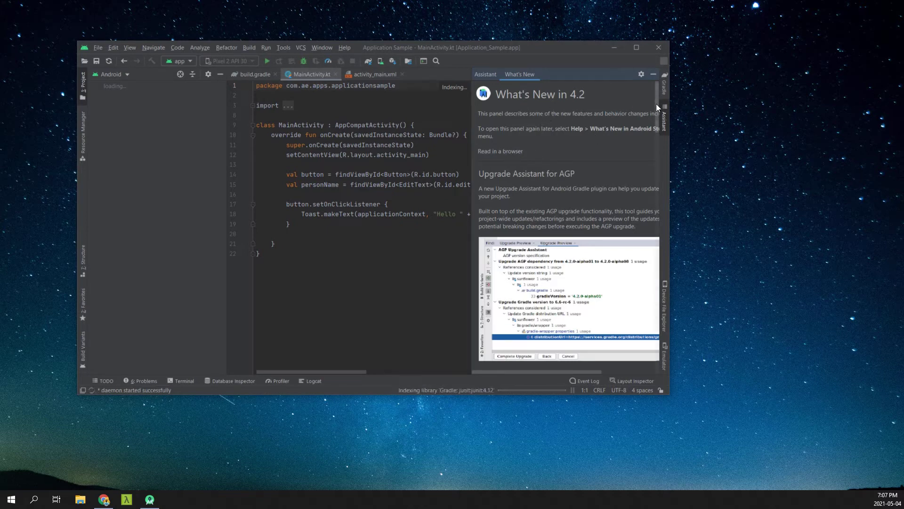
pyautogui.moveTo(656, 104); pyautogui.dragTo(657, 109)
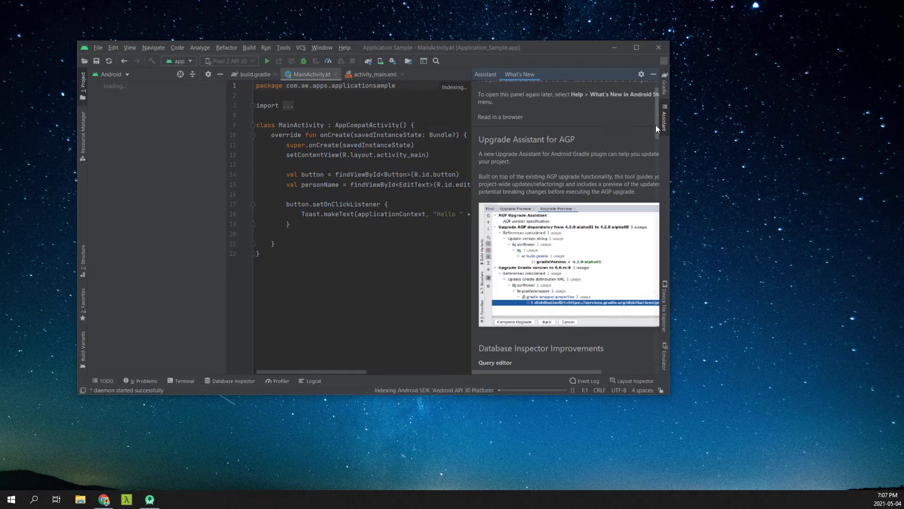
pyautogui.moveTo(656, 125); pyautogui.dragTo(645, 162)
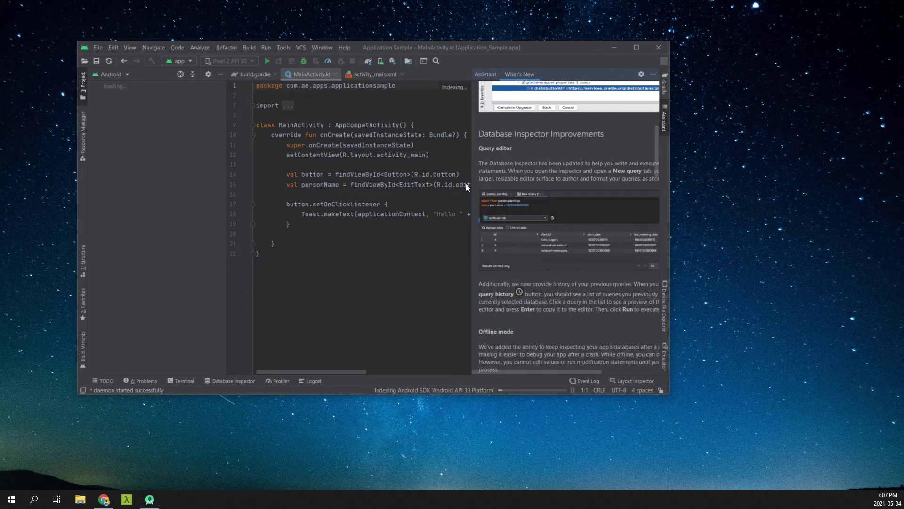
# - Drag the panel dividers to widen the What's New notes and the code editor
pyautogui.moveTo(469, 183); pyautogui.dragTo(444, 185)
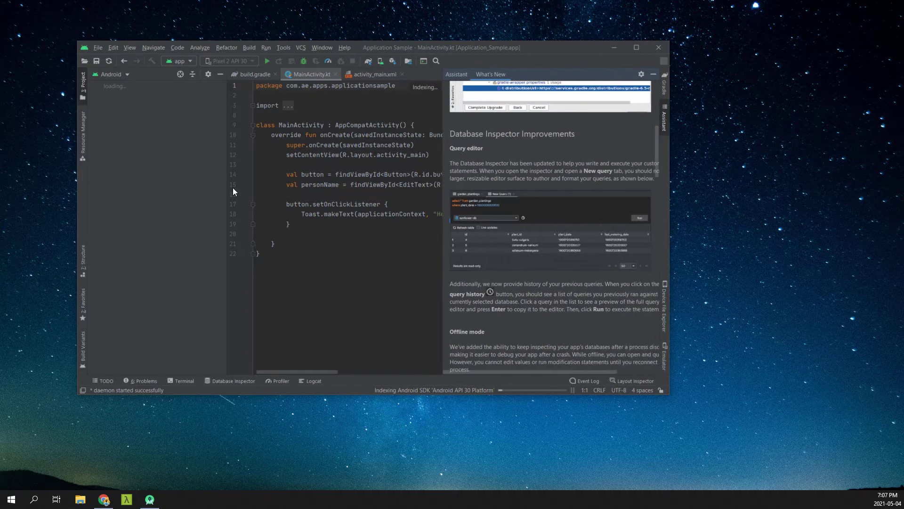
pyautogui.moveTo(225, 190); pyautogui.dragTo(164, 191)
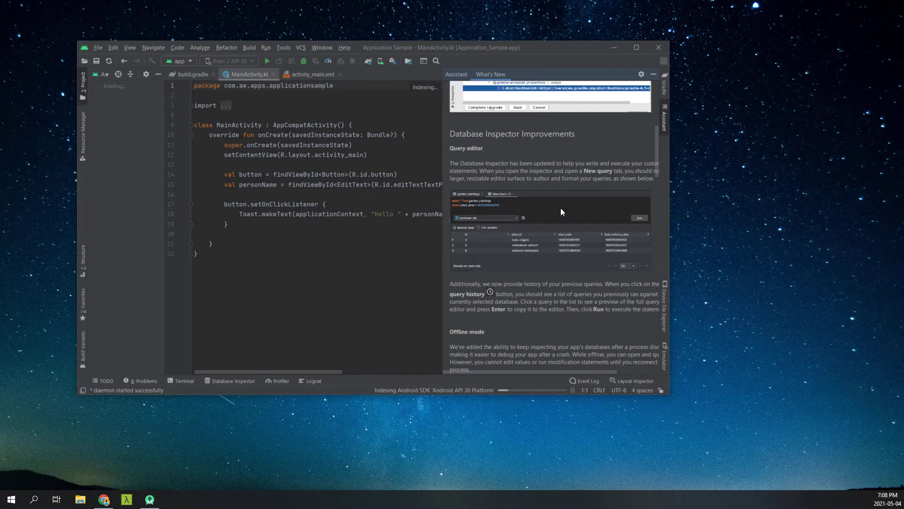
pyautogui.moveTo(657, 156)
pyautogui.mouseDown()
pyautogui.moveTo(656, 182)
pyautogui.moveTo(657, 166)
pyautogui.mouseUp()
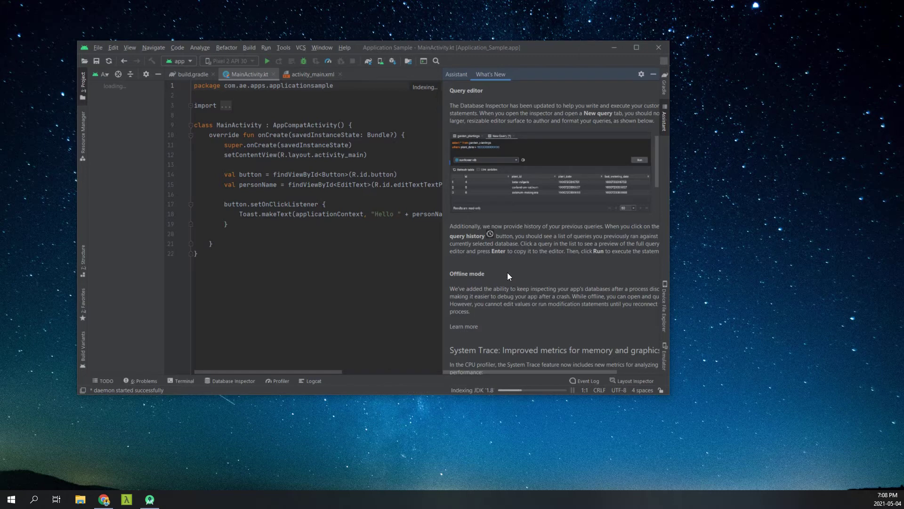
pyautogui.moveTo(657, 165); pyautogui.dragTo(650, 305)
pyautogui.scroll(-2, 591, 276)
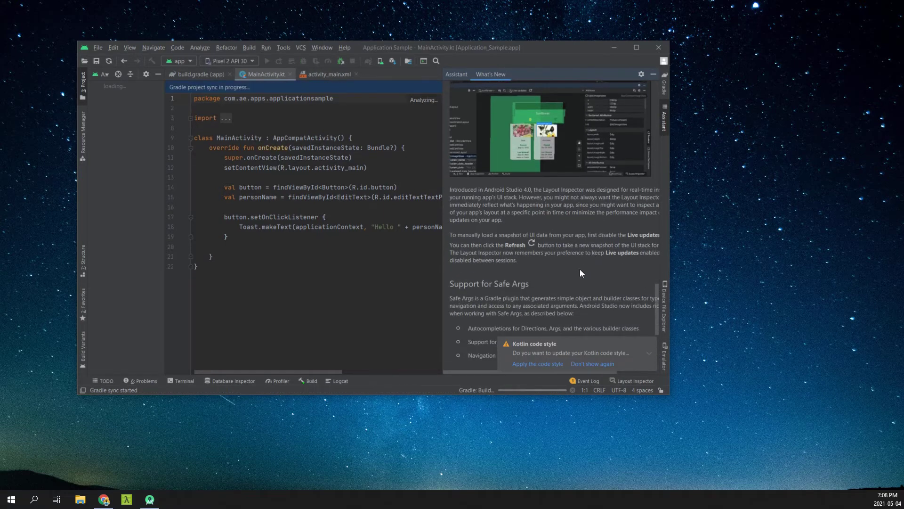
pyautogui.scroll(-2, 567, 268)
pyautogui.scroll(-2, 536, 258)
pyautogui.scroll(-1, 540, 247)
pyautogui.scroll(-1, 545, 237)
pyautogui.scroll(-1, 545, 237)
pyautogui.scroll(-1, 531, 235)
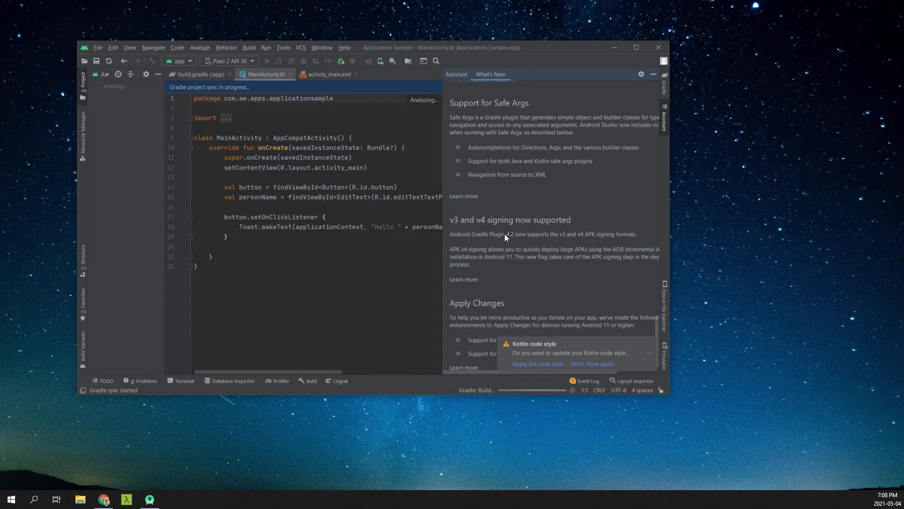
pyautogui.scroll(-1, 505, 234)
pyautogui.scroll(-1, 513, 213)
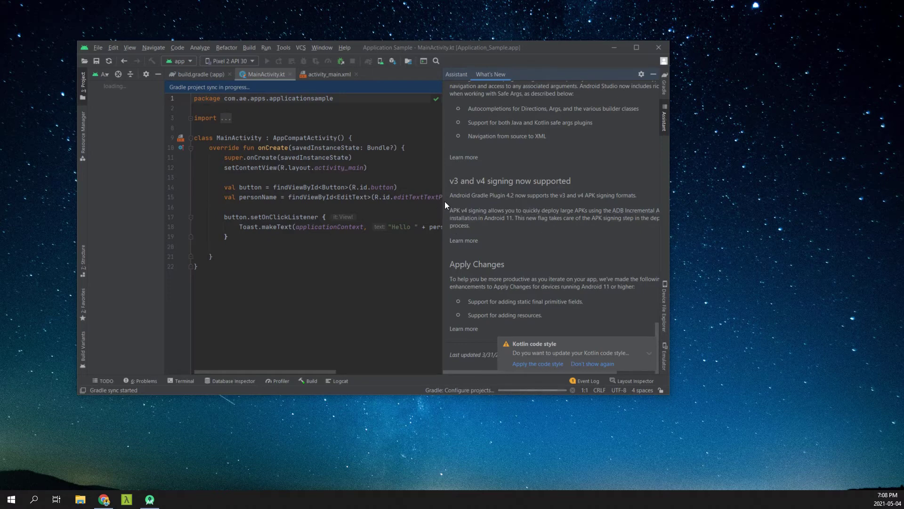
# - Widen What's New further, apply the suggested Kotlin code style, and show the 4.2 blog post
pyautogui.moveTo(443, 199); pyautogui.dragTo(399, 199)
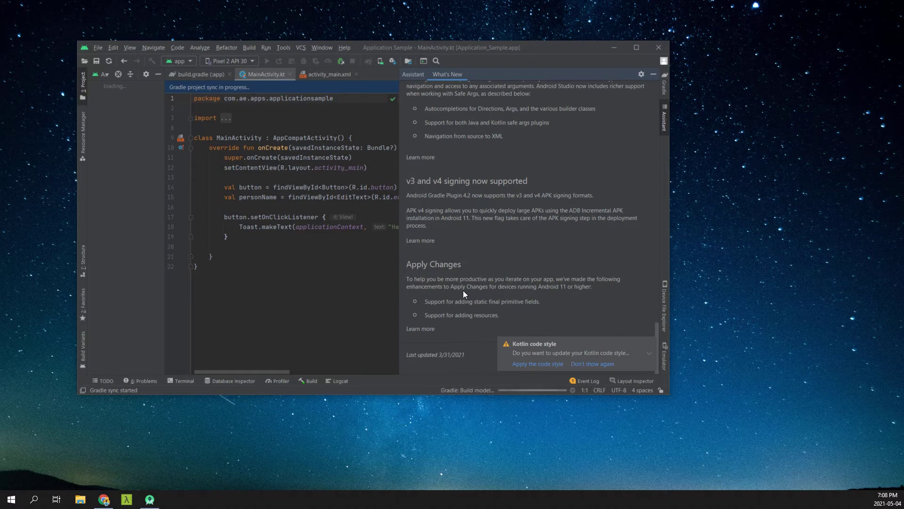
pyautogui.click(539, 365)
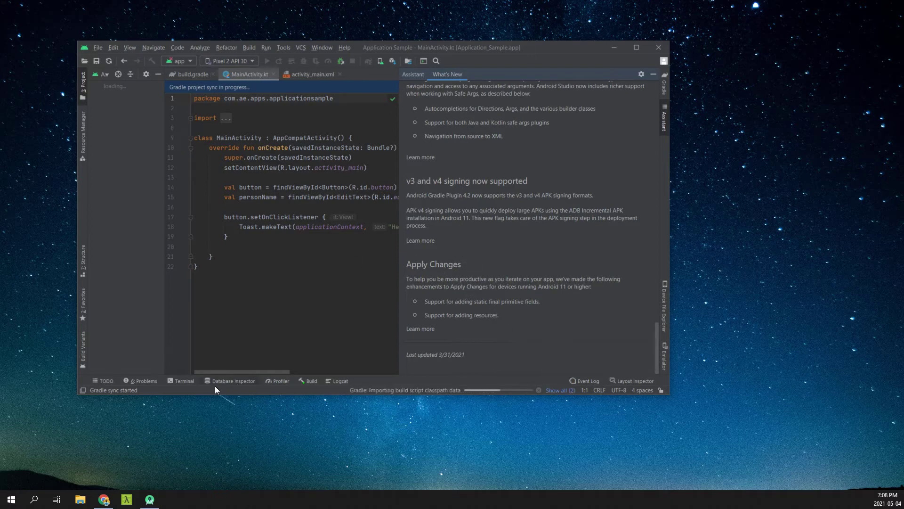
pyautogui.click(104, 499)
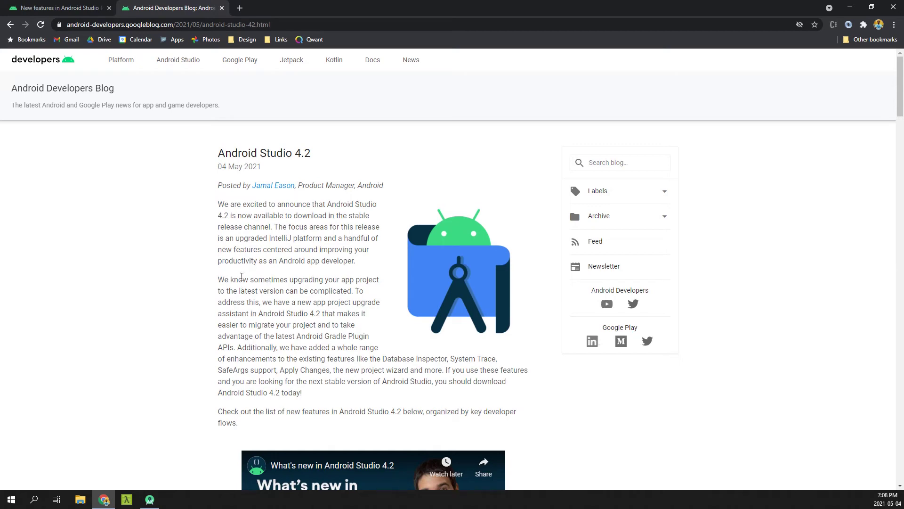
pyautogui.scroll(-2, 177, 244)
pyautogui.scroll(-1, 177, 243)
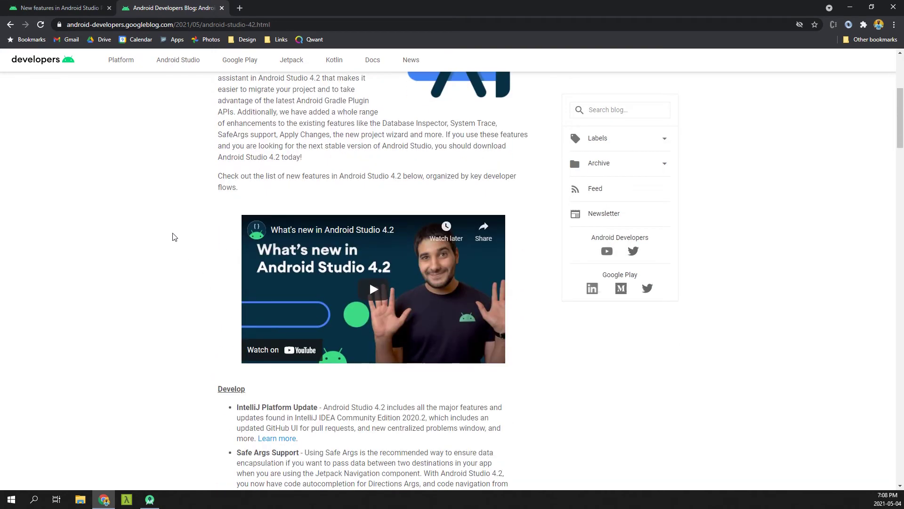
pyautogui.scroll(-2, 166, 248)
pyautogui.scroll(-2, 167, 248)
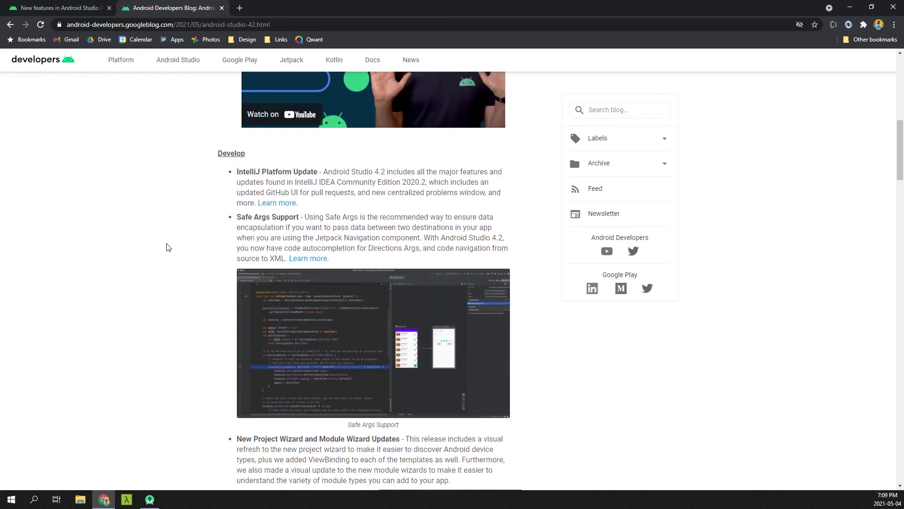
pyautogui.scroll(-2, 167, 248)
pyautogui.scroll(-2, 168, 247)
pyautogui.scroll(-1, 169, 247)
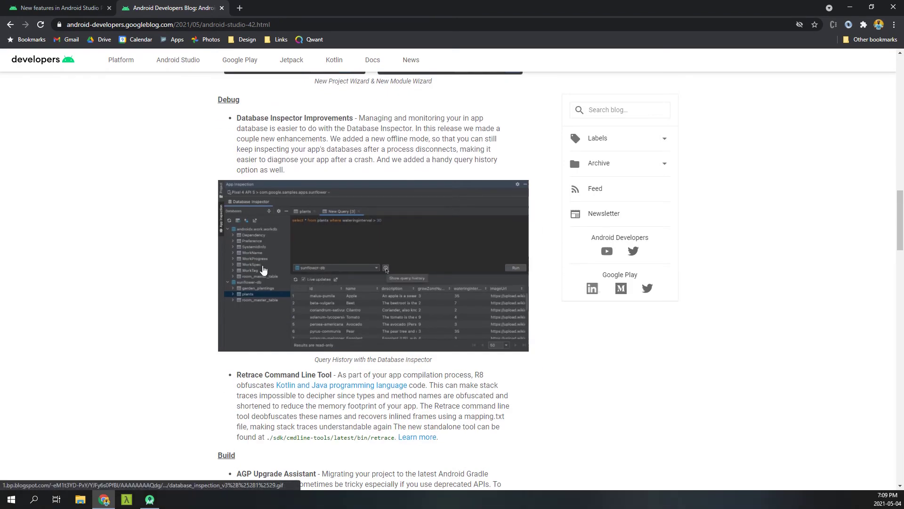
pyautogui.scroll(-1, 243, 264)
pyautogui.scroll(-2, 191, 256)
pyautogui.scroll(-2, 182, 253)
pyautogui.scroll(-2, 175, 249)
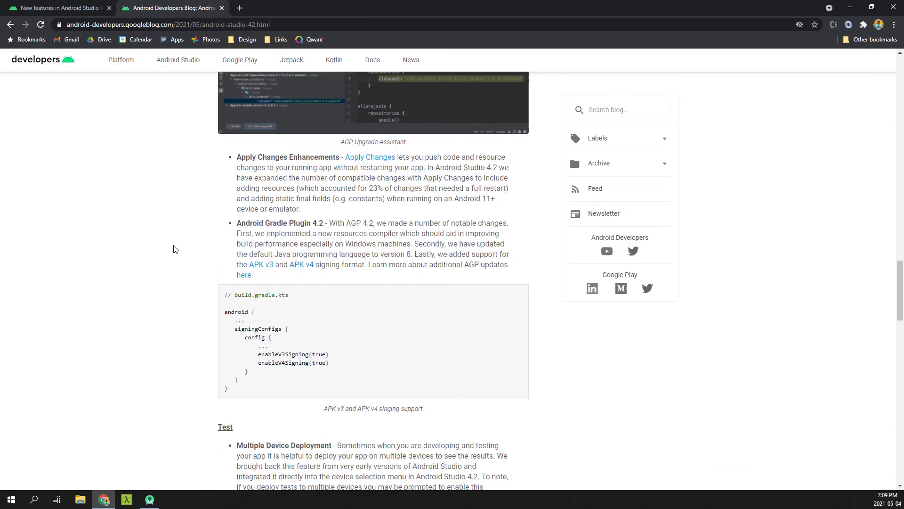
pyautogui.scroll(-1, 178, 248)
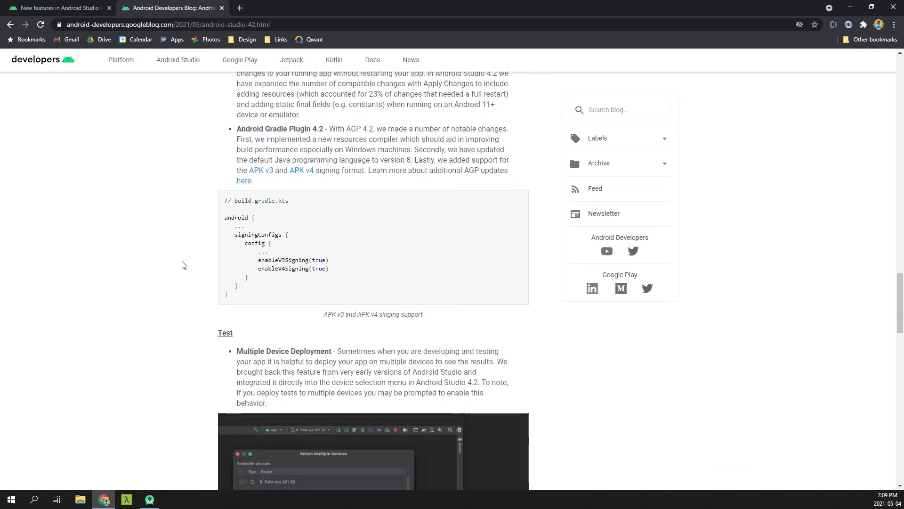
# - View the New features in Android Studio page, select version 2020.3.1.1, then return to Android Studio
pyautogui.click(72, 9)
pyautogui.scroll(-1, 210, 264)
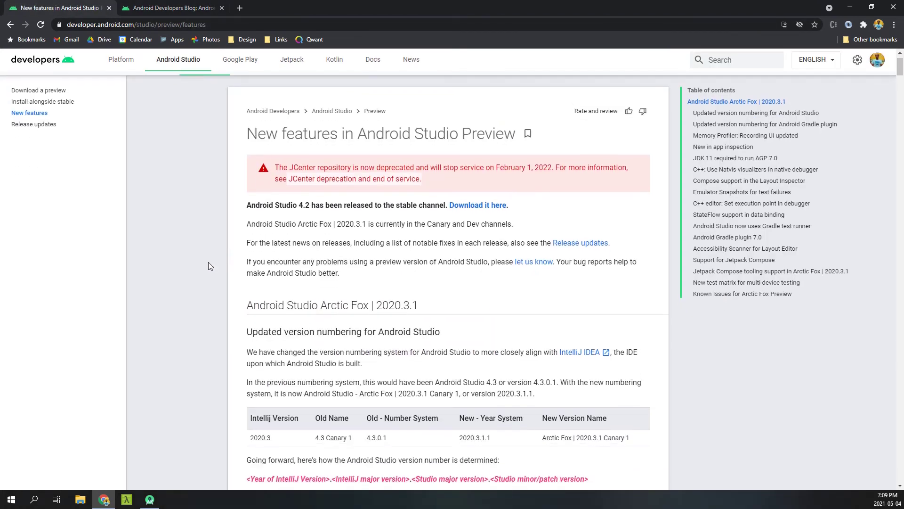
pyautogui.scroll(-1, 210, 264)
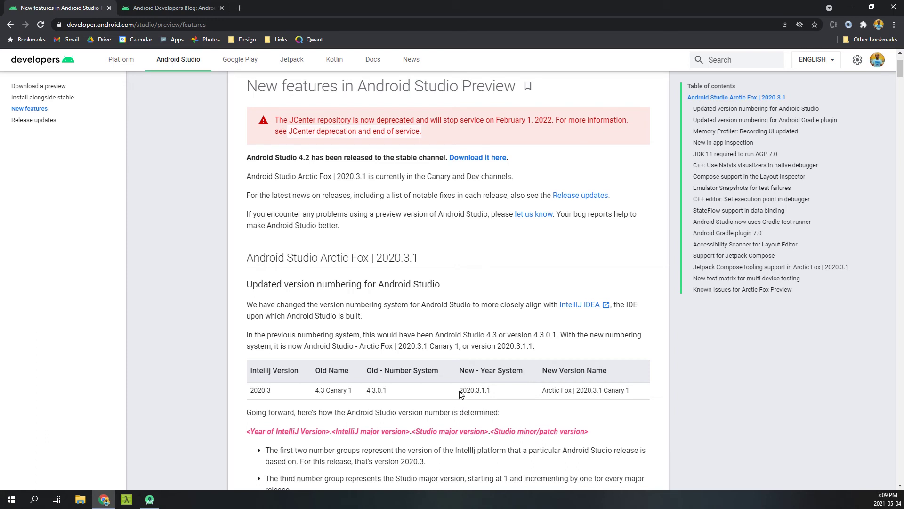
pyautogui.moveTo(460, 390); pyautogui.dragTo(492, 390)
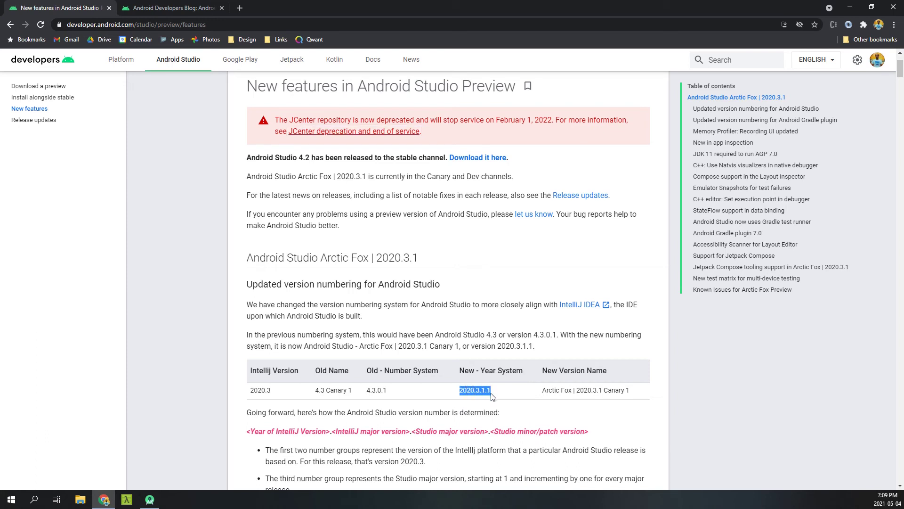
pyautogui.click(490, 391)
pyautogui.scroll(-1, 497, 348)
pyautogui.scroll(-2, 440, 329)
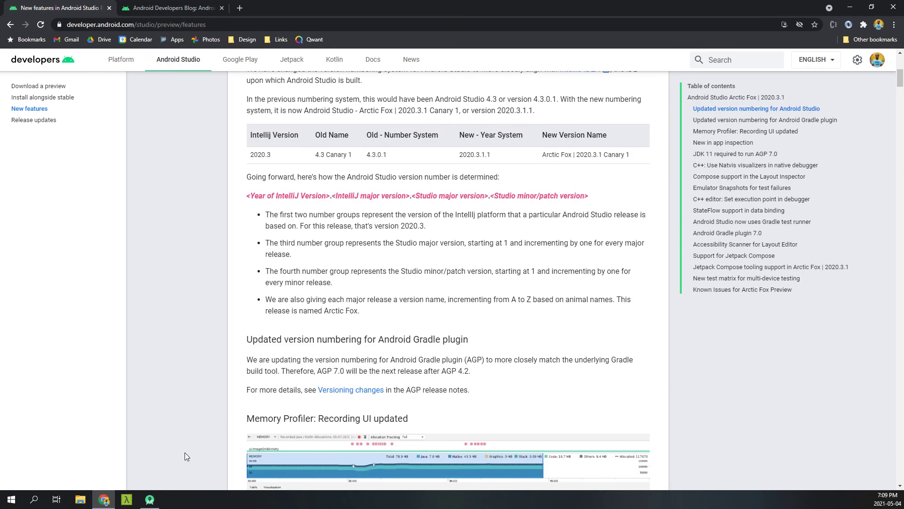
pyautogui.click(149, 500)
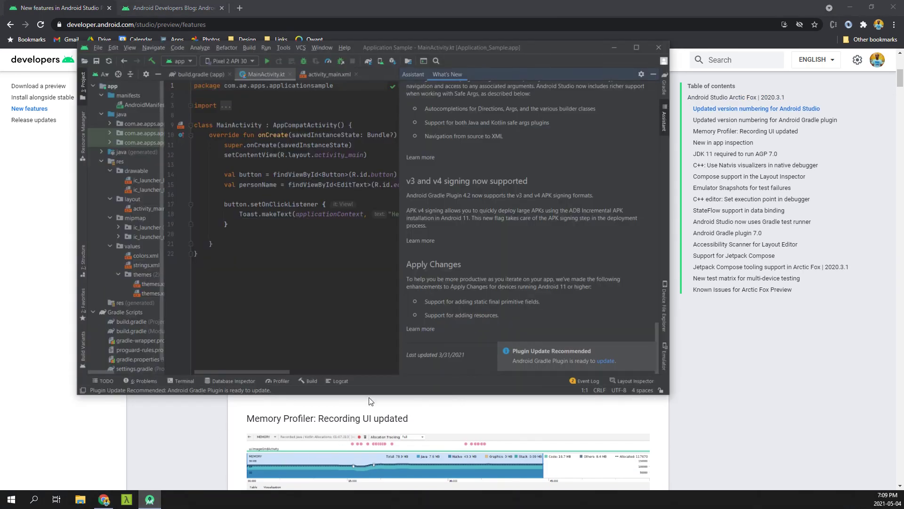